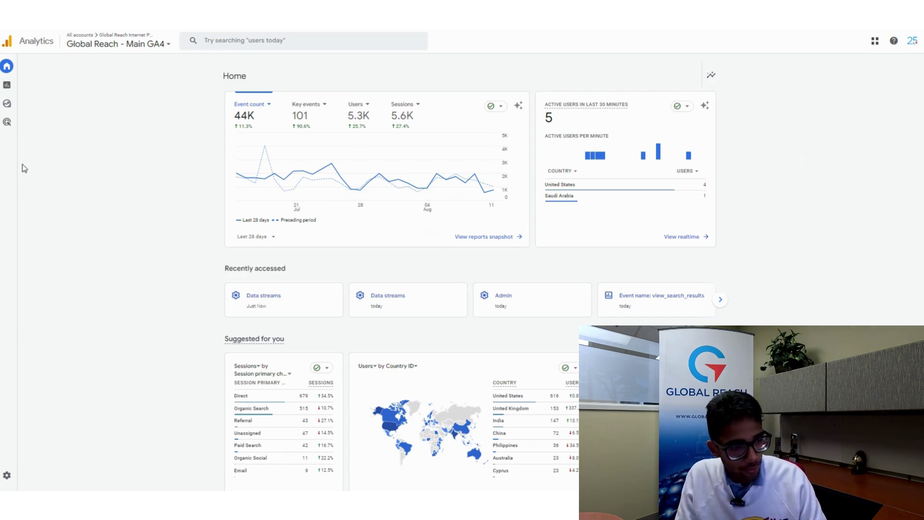
# From Admin, open Data streams under Data collection and modification to see the Global Reach stream
pyautogui.moveTo(25, 444)
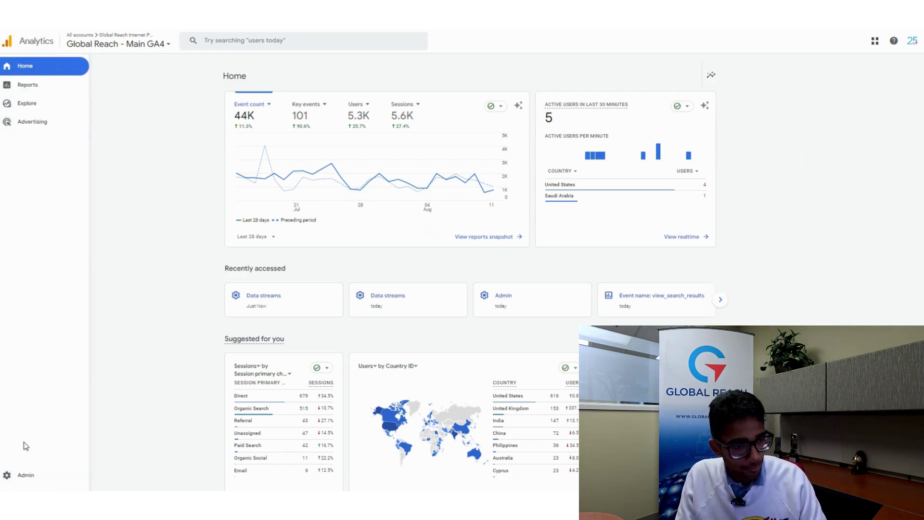
pyautogui.click(13, 480)
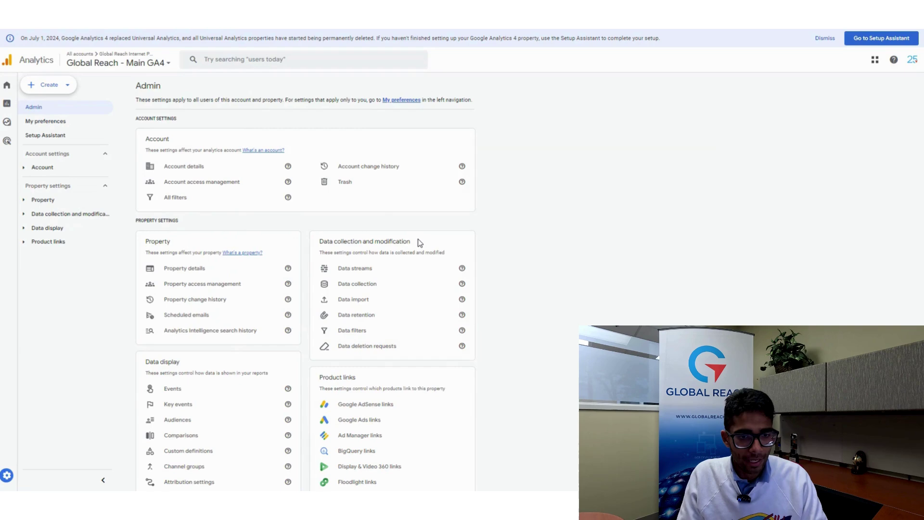
pyautogui.moveTo(418, 239); pyautogui.dragTo(322, 239)
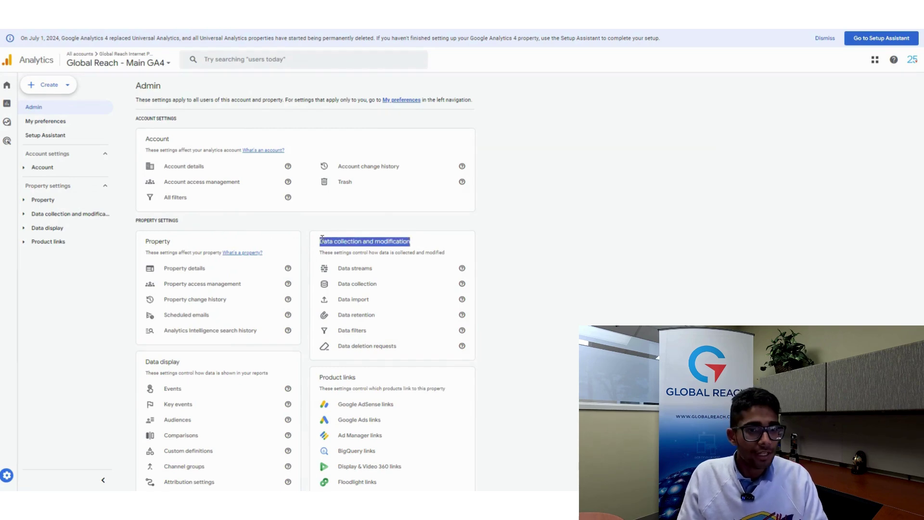
pyautogui.click(361, 271)
pyautogui.click(361, 270)
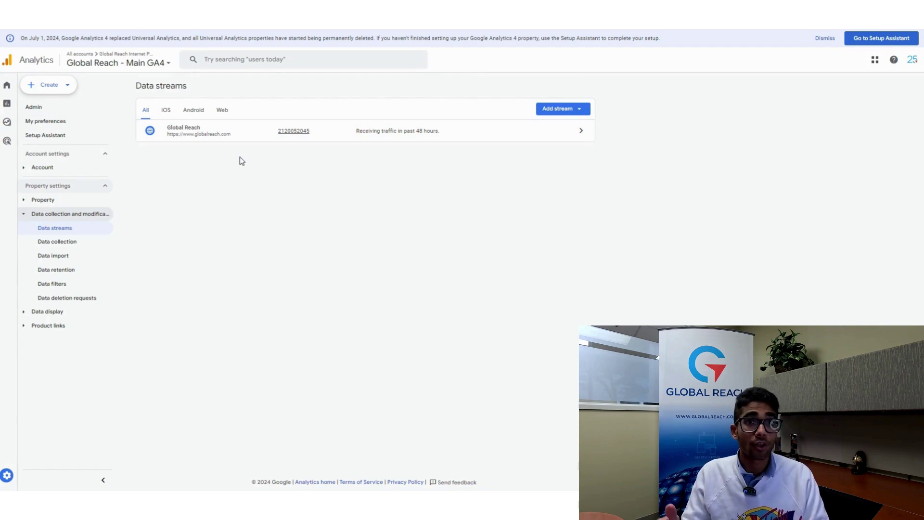
# Open the Global Reach web stream's details and its Enhanced measurement configuration
pyautogui.click(214, 141)
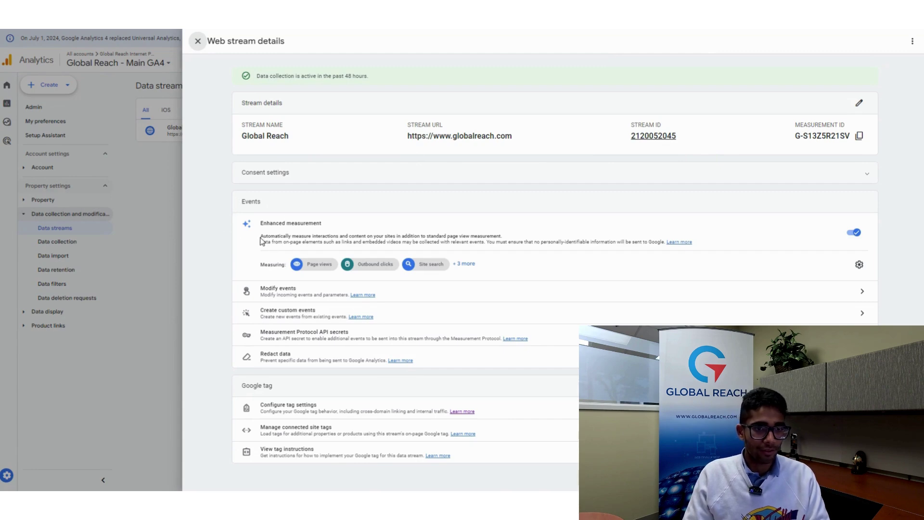
pyautogui.moveTo(239, 208); pyautogui.dragTo(324, 225)
pyautogui.click(388, 222)
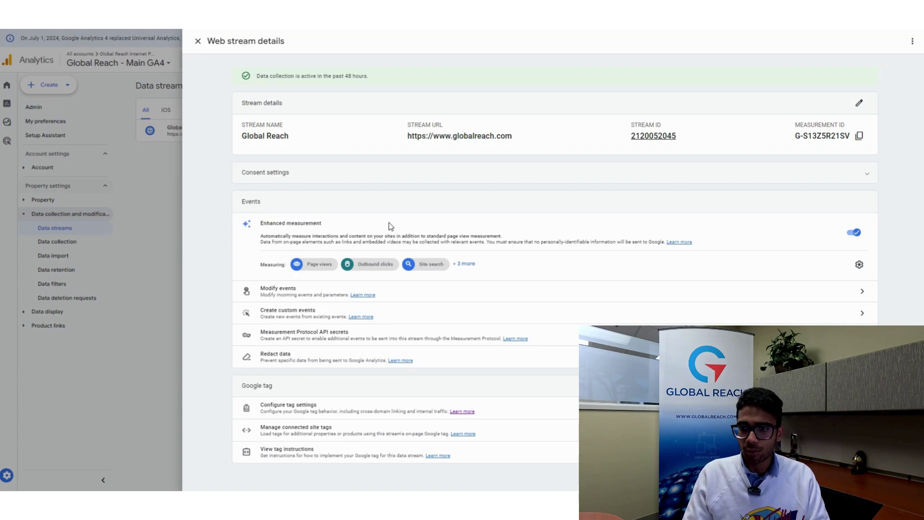
pyautogui.click(860, 266)
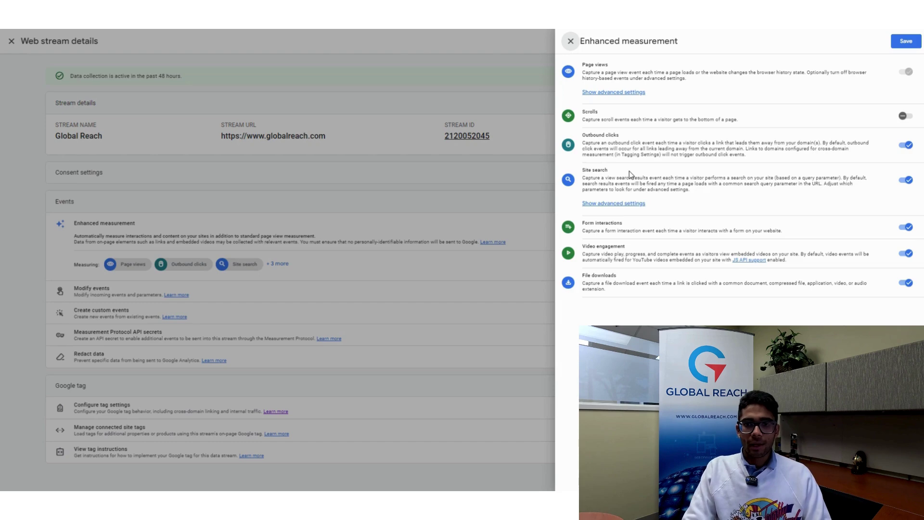
# Show site search advanced settings and check the query parameters q,s,search,query,keyword
pyautogui.click(613, 204)
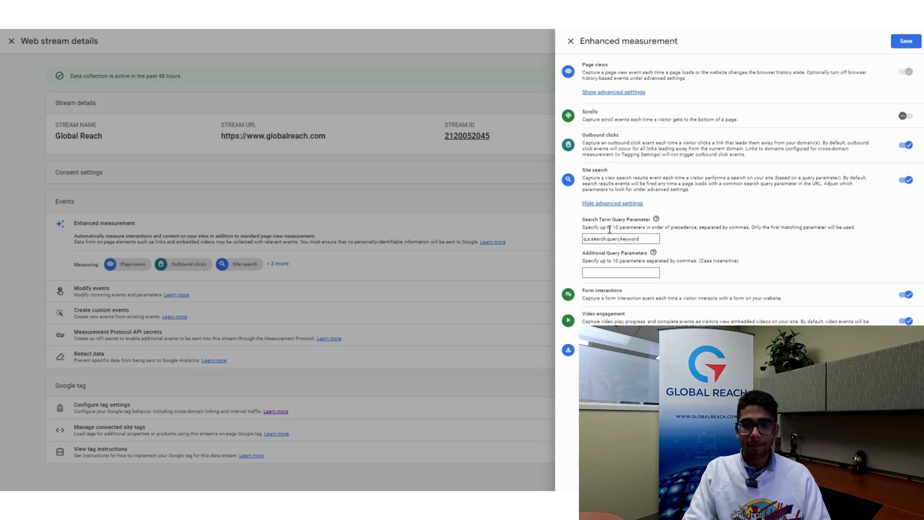
pyautogui.moveTo(611, 227); pyautogui.dragTo(729, 227)
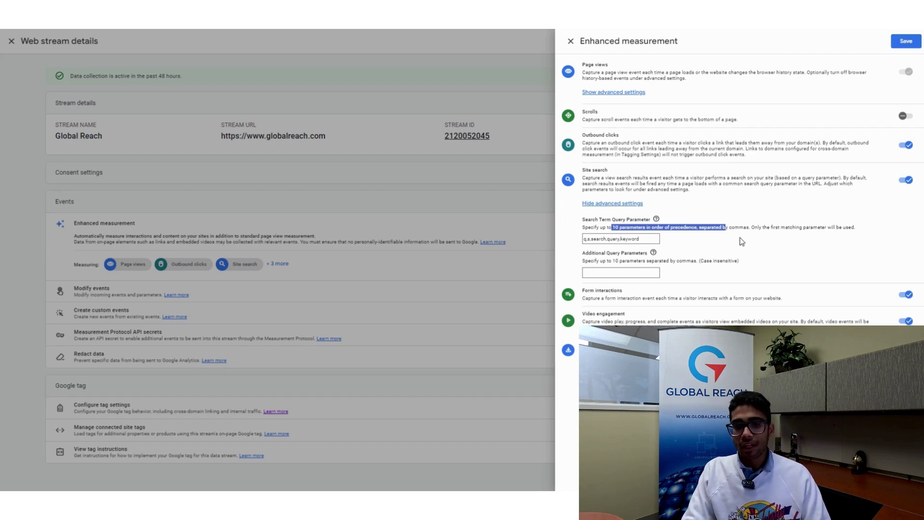
pyautogui.click(653, 239)
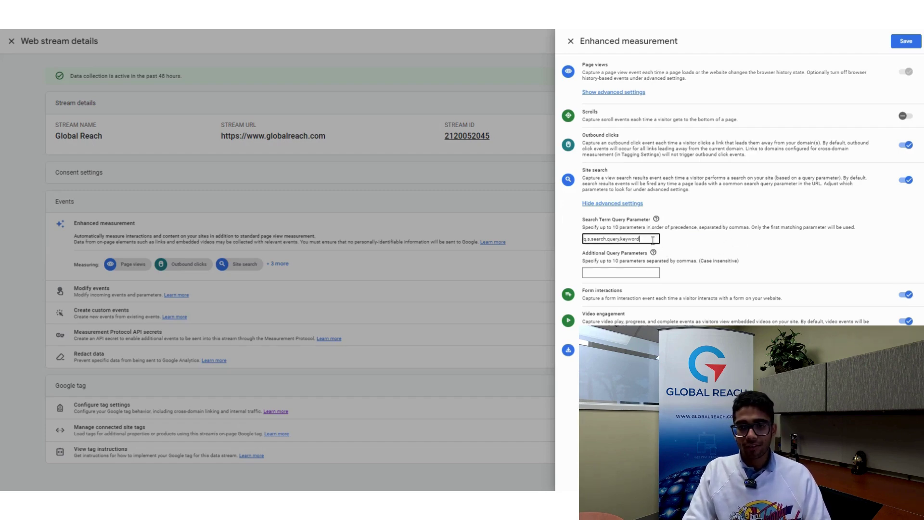
pyautogui.moveTo(618, 240); pyautogui.dragTo(613, 239)
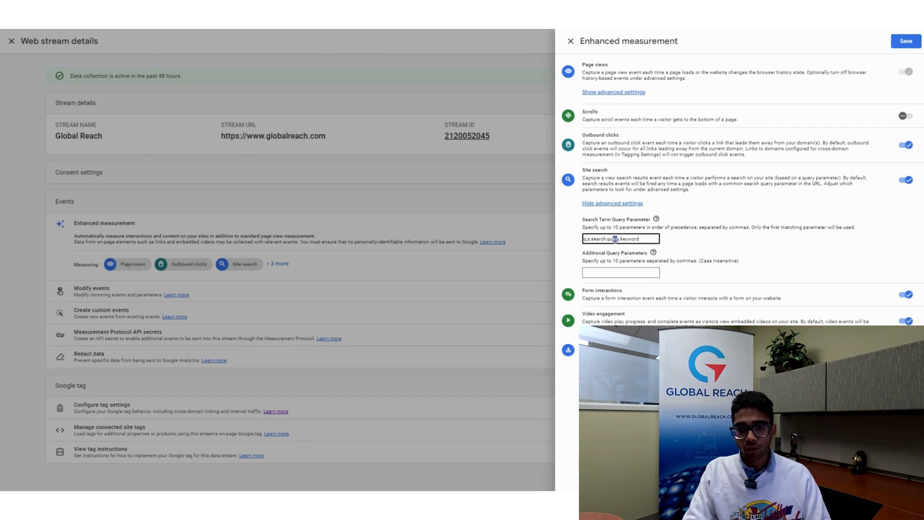
pyautogui.click(593, 239)
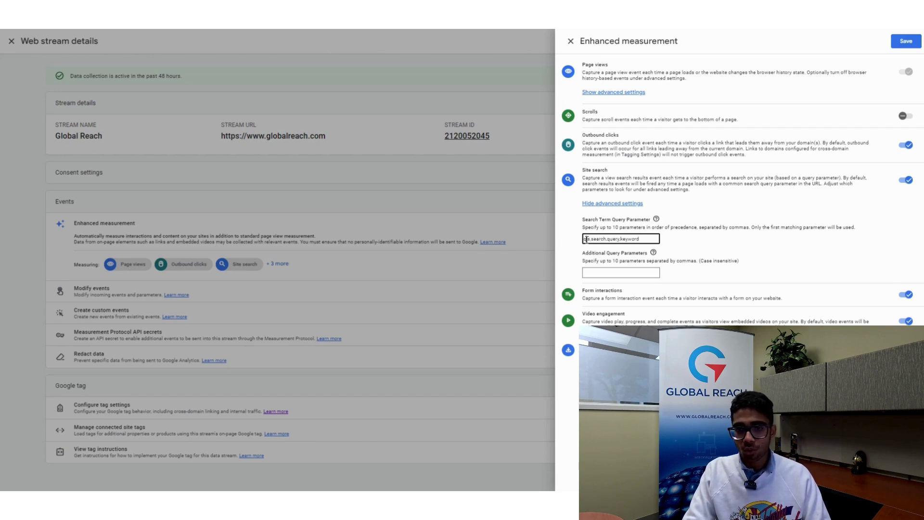
pyautogui.moveTo(622, 239); pyautogui.dragTo(674, 242)
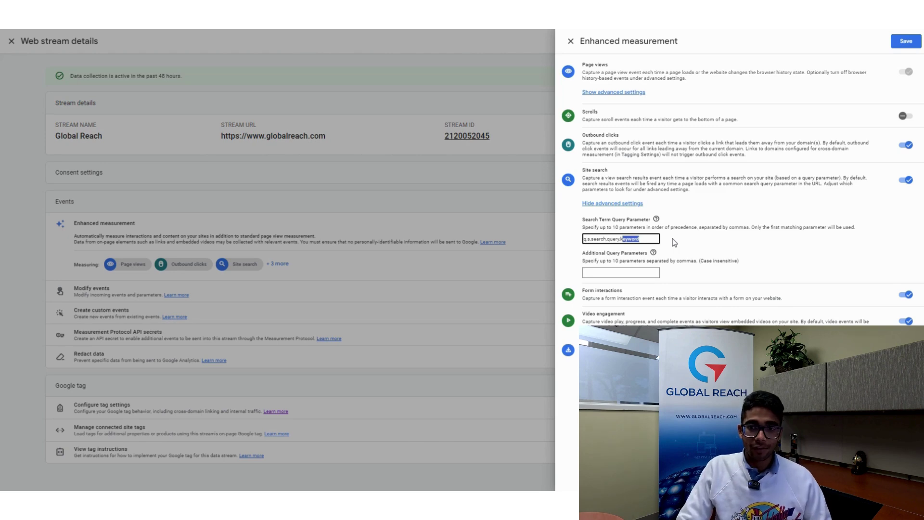
pyautogui.moveTo(640, 240); pyautogui.dragTo(573, 239)
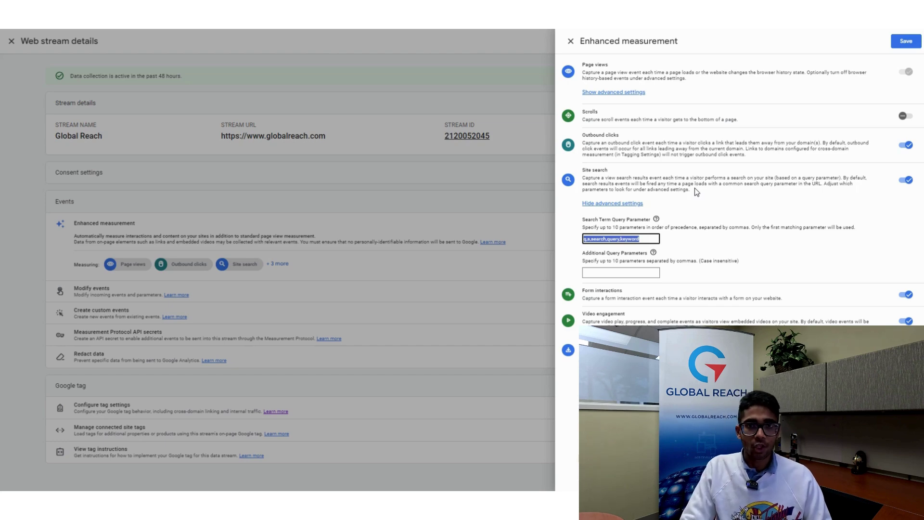
pyautogui.click(643, 238)
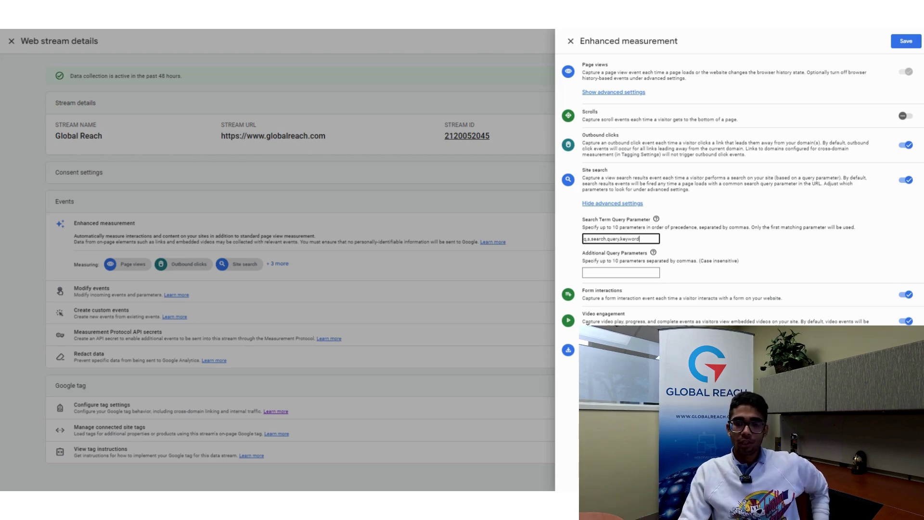
# Review the Video engagement option, leaving site search and its query parameters unchanged
pyautogui.click(628, 314)
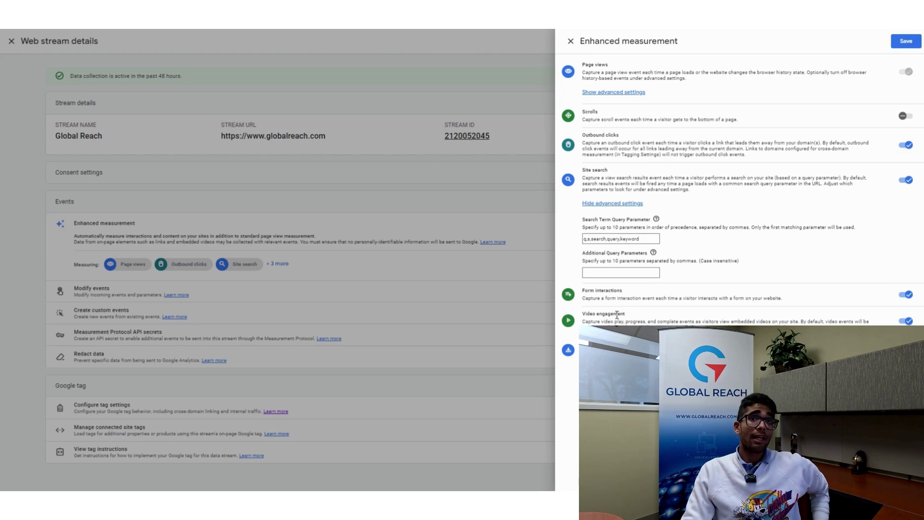
pyautogui.tripleClick(583, 316)
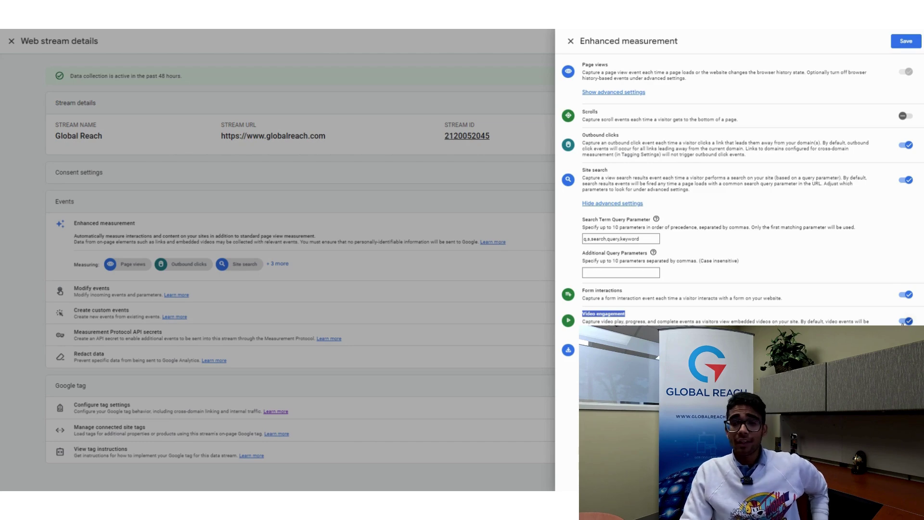
pyautogui.click(649, 313)
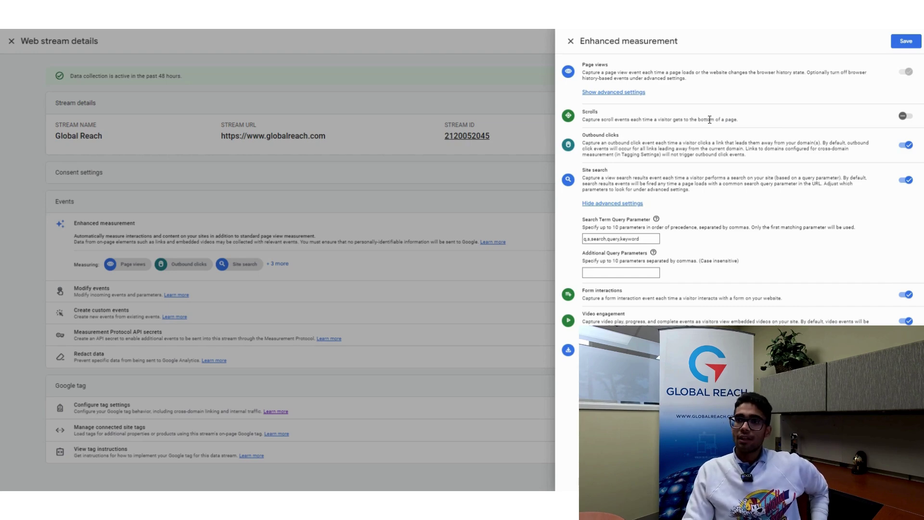
# Save the enhanced measurement settings, go to Reports, and expand the Engagement group
pyautogui.click(906, 41)
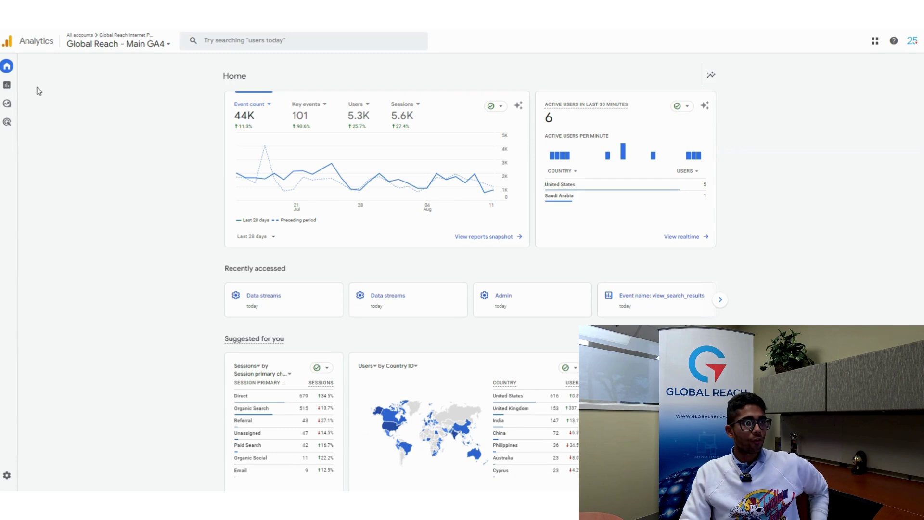
pyautogui.click(28, 85)
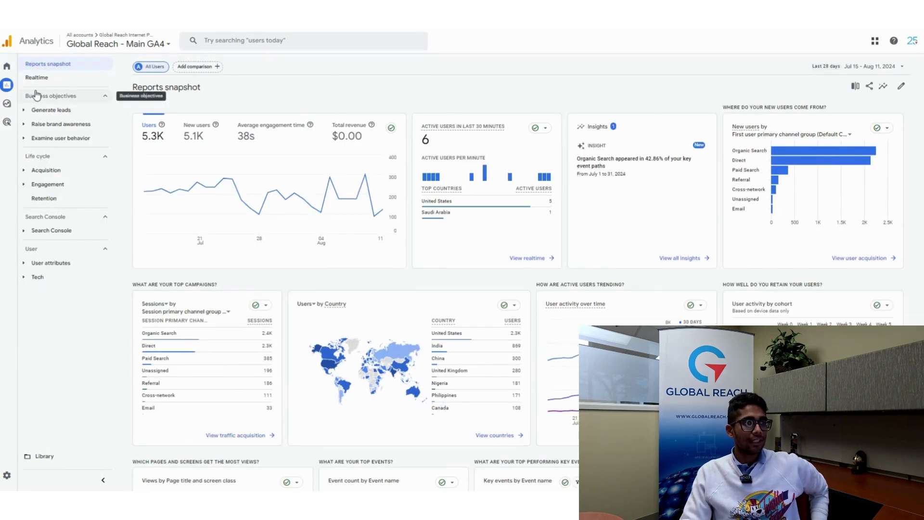
pyautogui.click(50, 184)
# Open the Events report and show 25 rows per page to list all 11 events
pyautogui.click(64, 211)
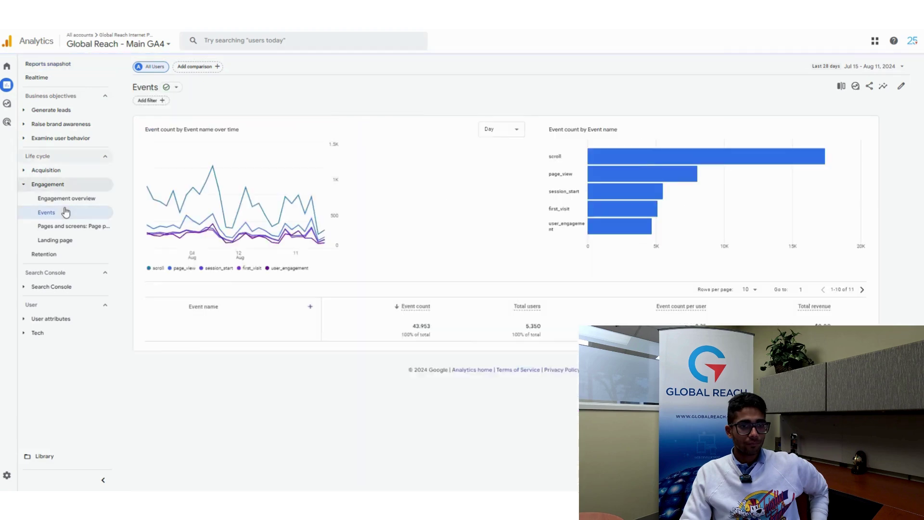
pyautogui.scroll(-1, 325, 249)
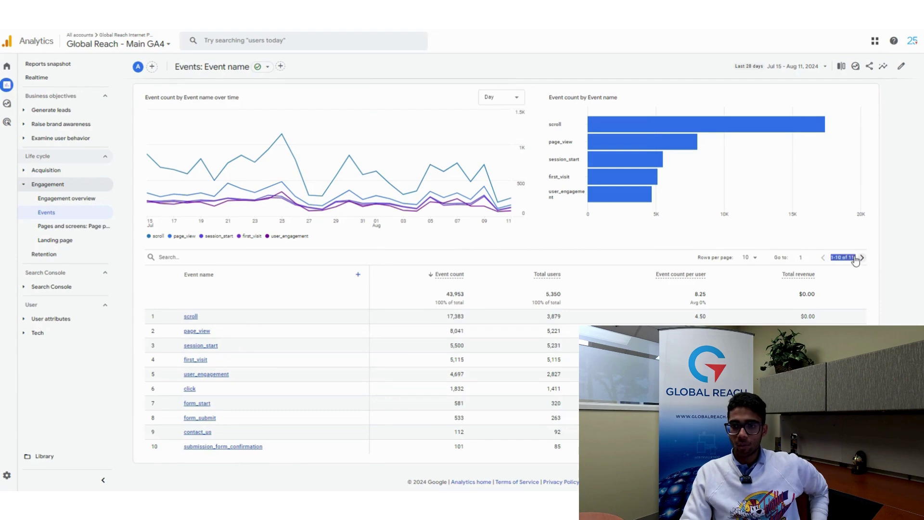
pyautogui.click(750, 258)
pyautogui.click(746, 295)
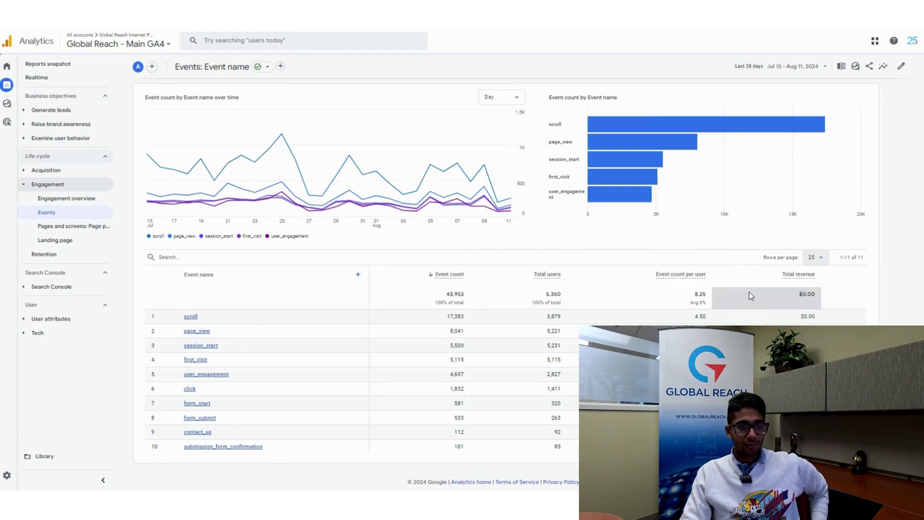
pyautogui.scroll(-1, 414, 351)
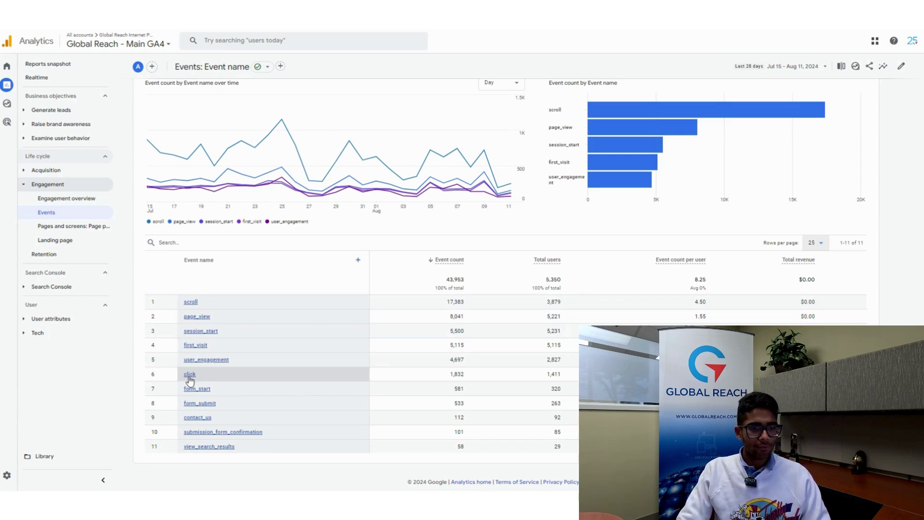
pyautogui.click(190, 376)
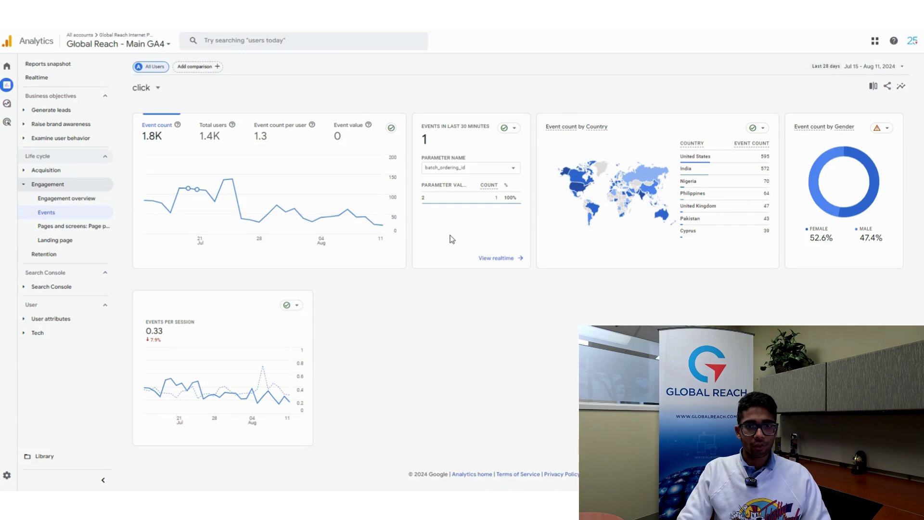
pyautogui.click(461, 170)
pyautogui.scroll(-3, 462, 198)
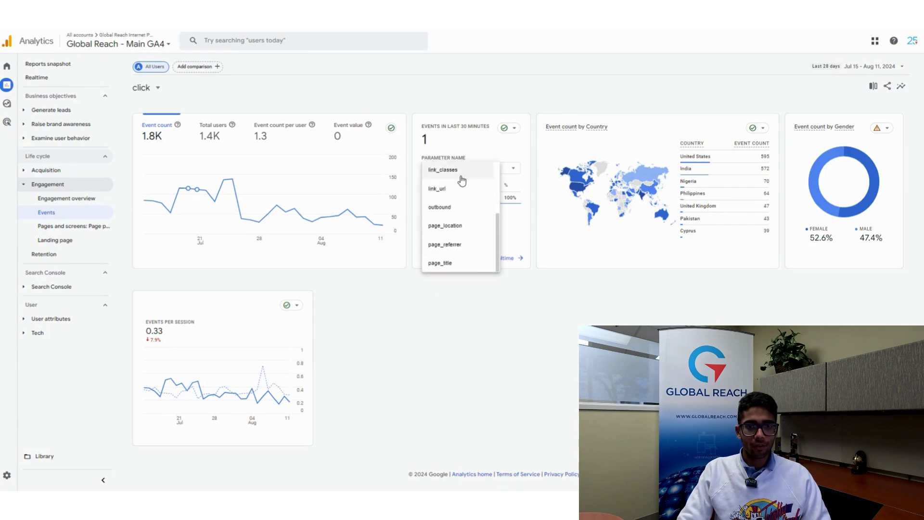
pyautogui.click(440, 207)
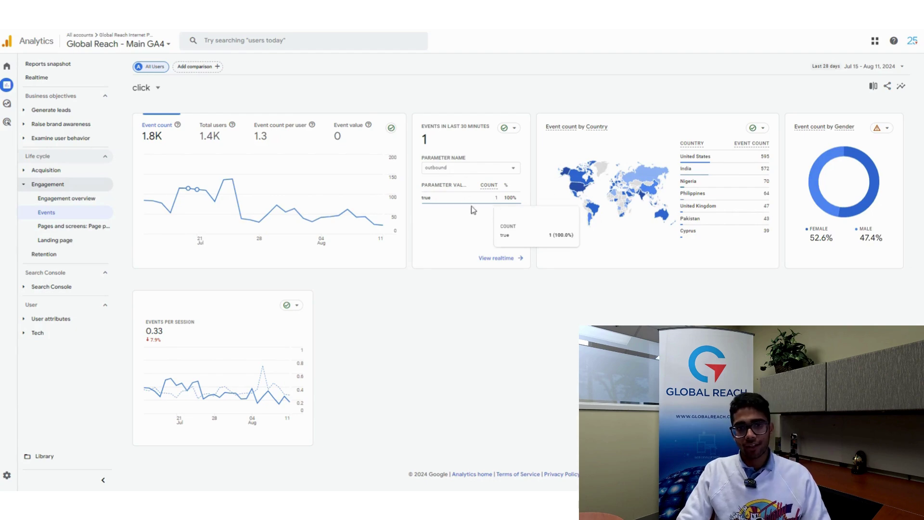
pyautogui.click(465, 168)
pyautogui.scroll(-3, 461, 234)
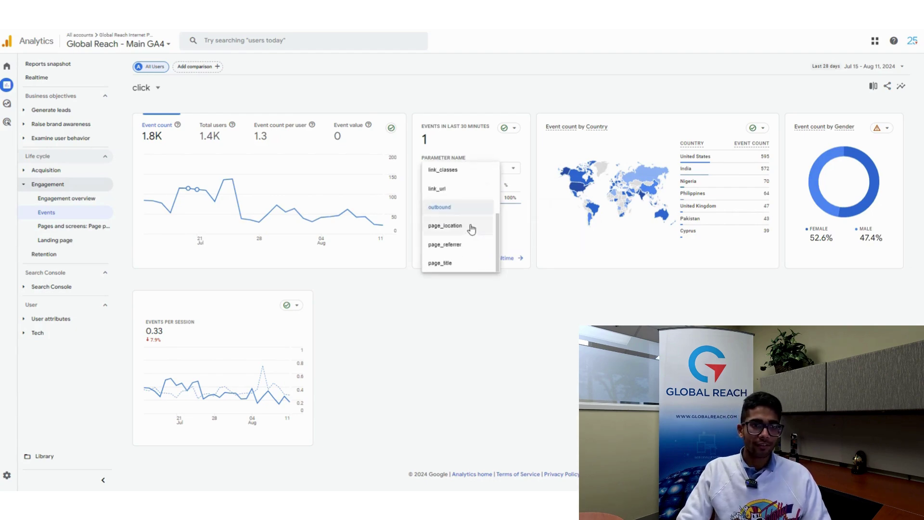
pyautogui.click(451, 209)
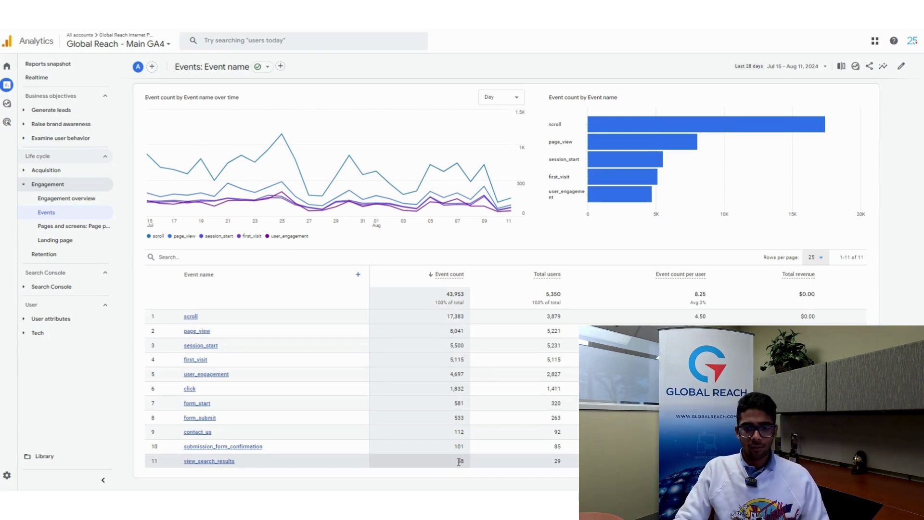
pyautogui.doubleClick(557, 461)
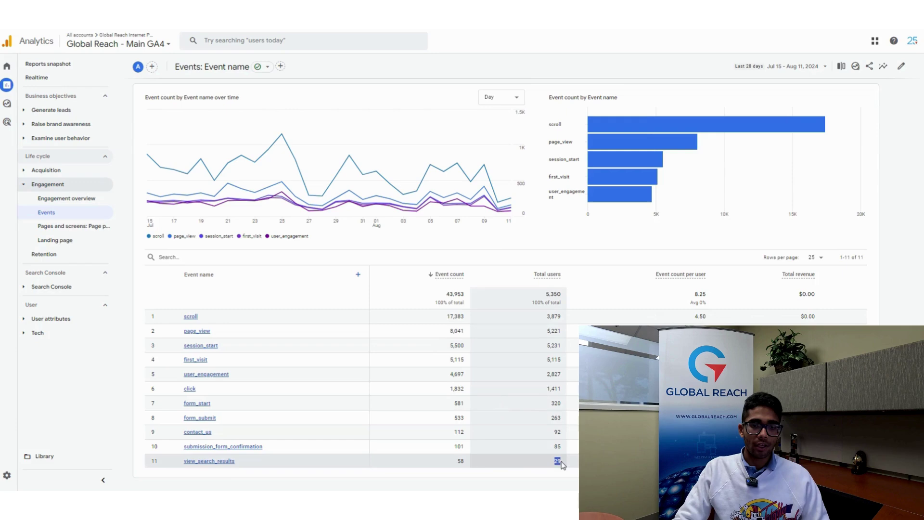
pyautogui.doubleClick(463, 461)
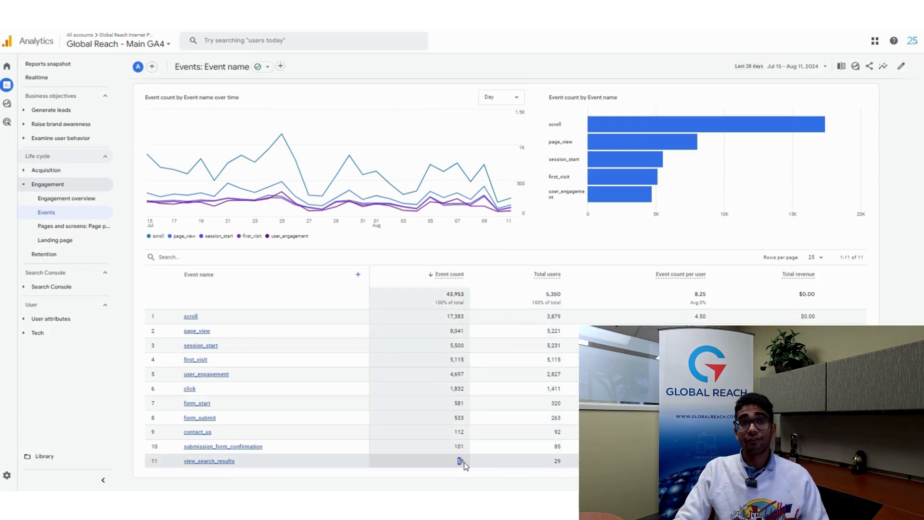